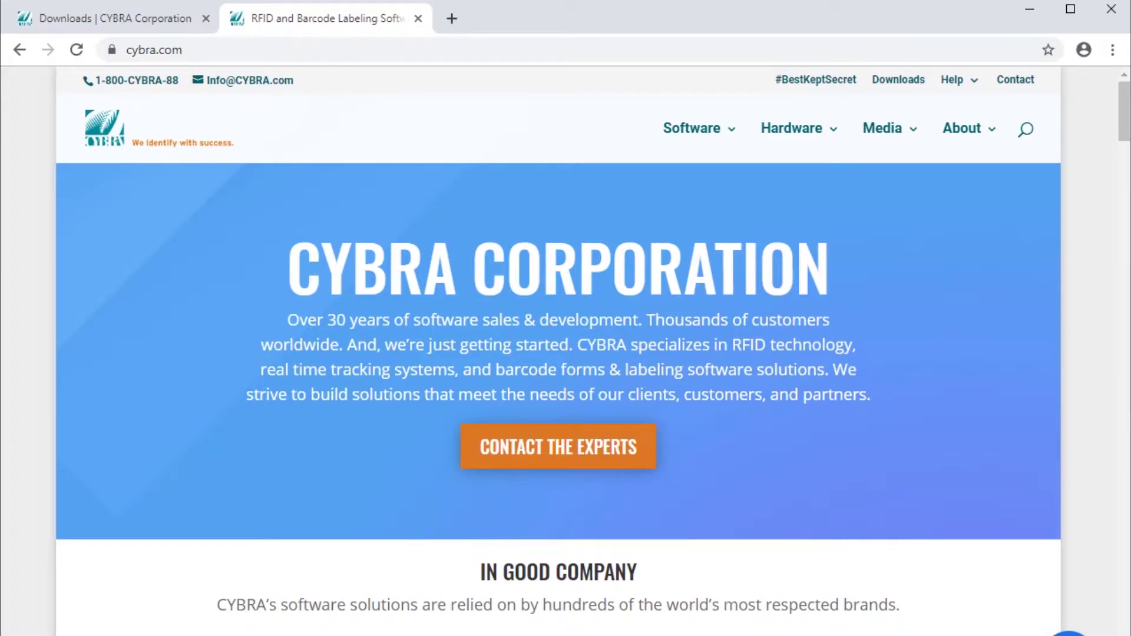
- Go to the Downloads & Updates page from the cybra.com top bar
click(905, 78)
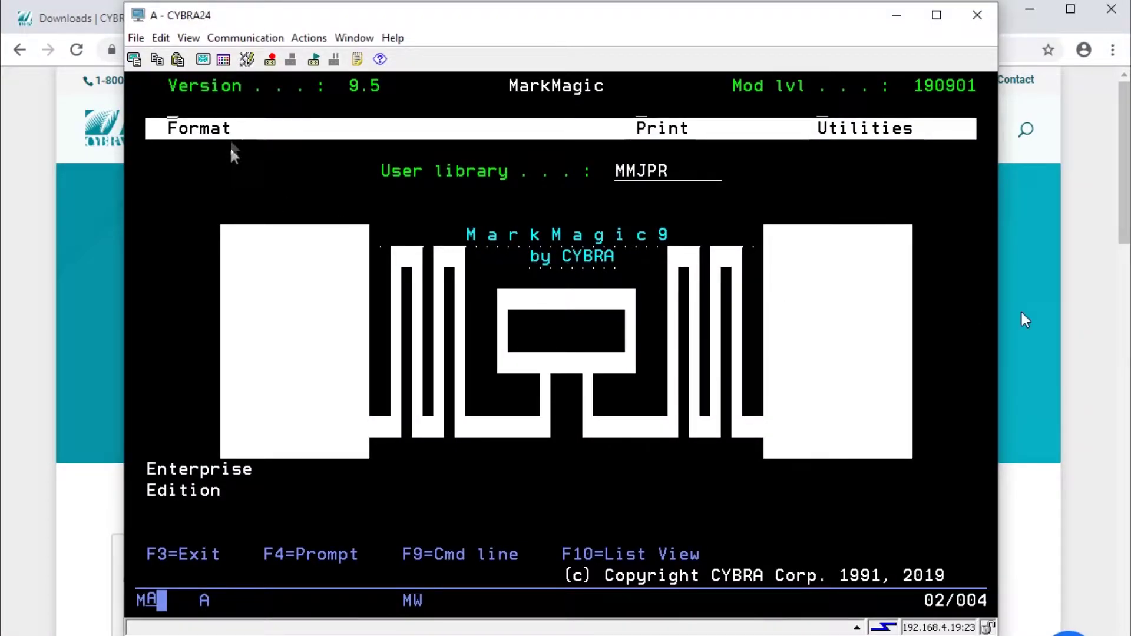
drag(166, 77, 382, 97)
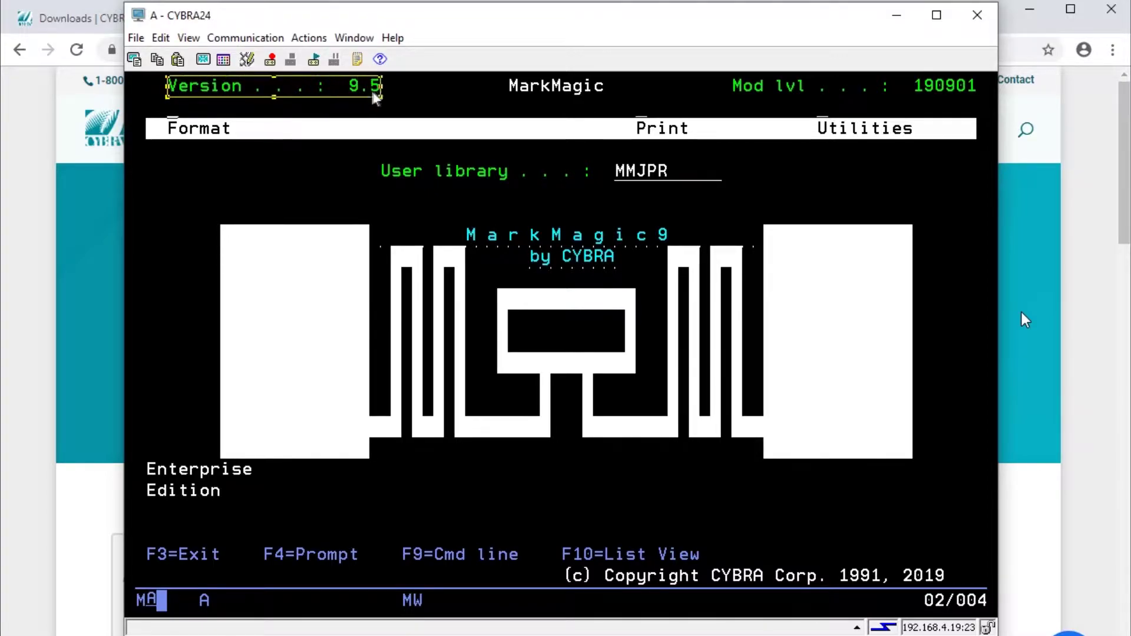
click(400, 95)
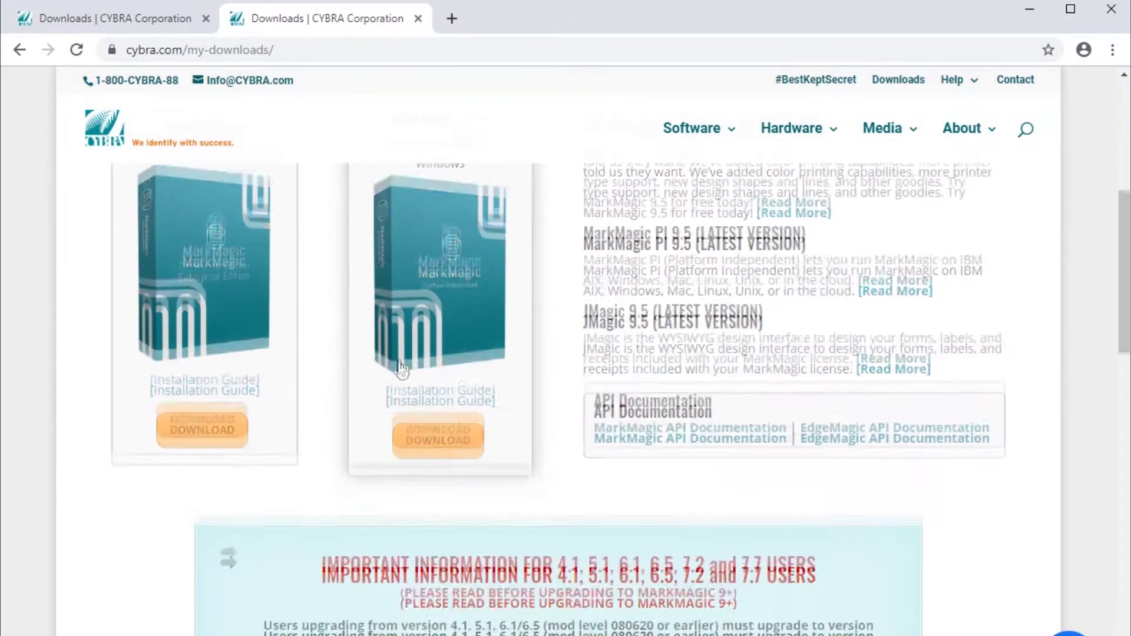
scroll(377, 376, down, 6)
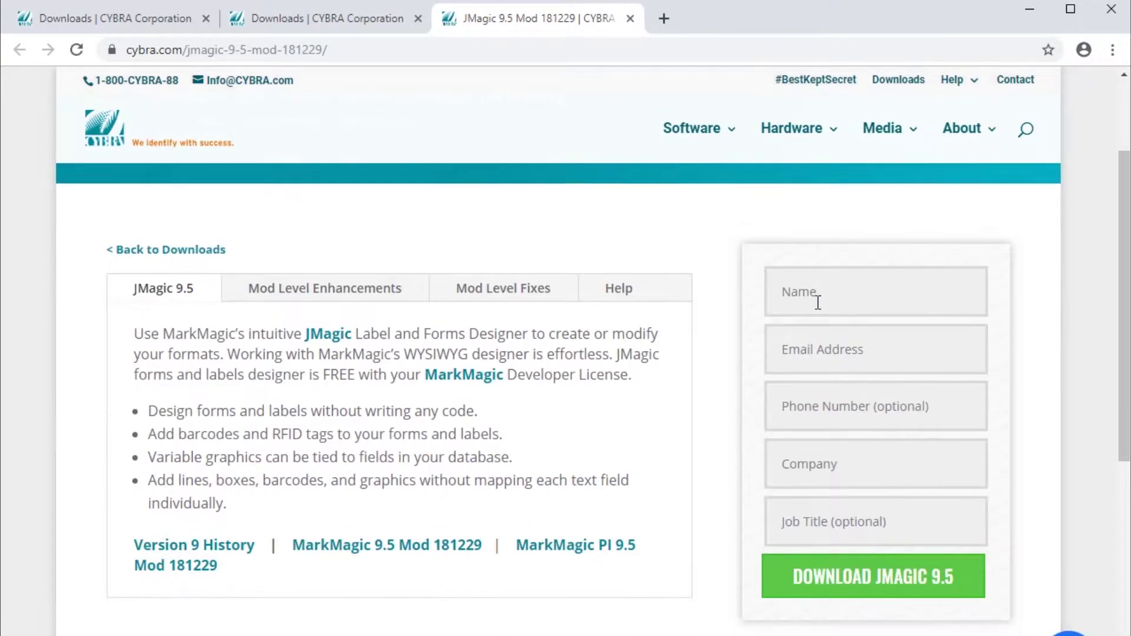
- Fill the JMagic 9.5 form with name, e-mail and company 'CYBRA Corporation' to download JMagic95_181229.zip
click(817, 302)
text(Jim)
key(Tab)
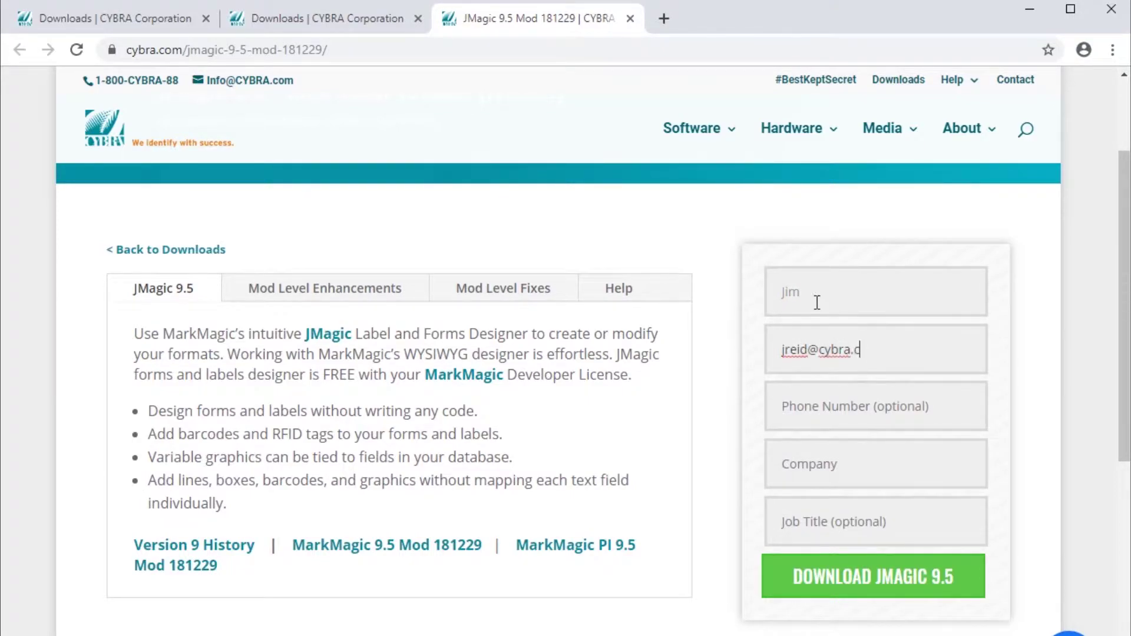
key(Tab)
key(Tab)
text(CYBRA )
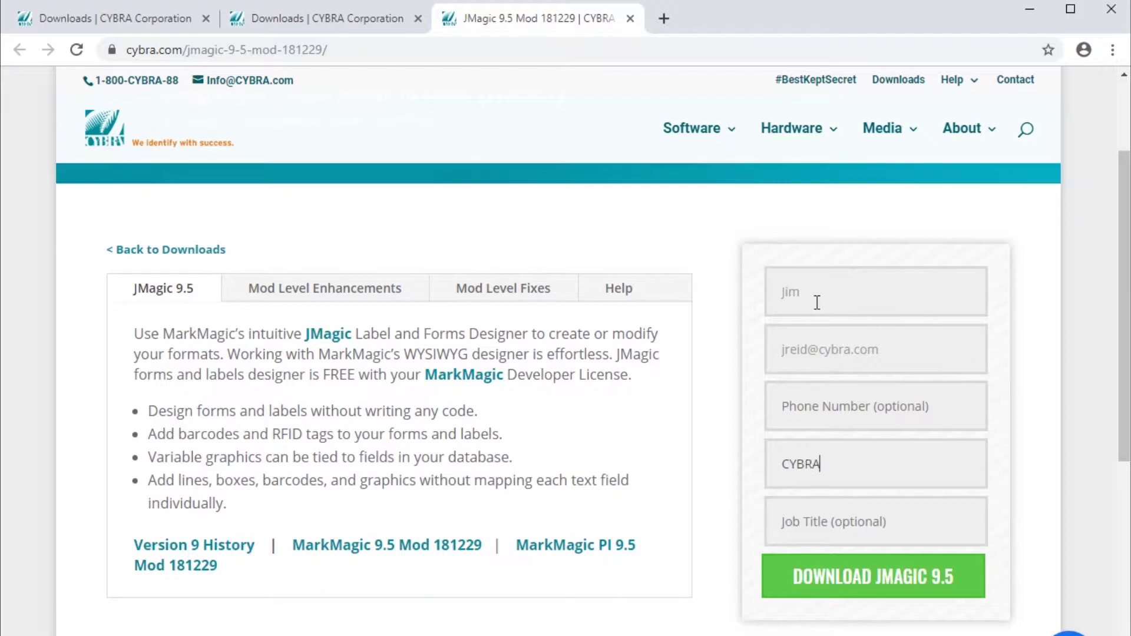
text(Corporatio)
text(n)
click(839, 580)
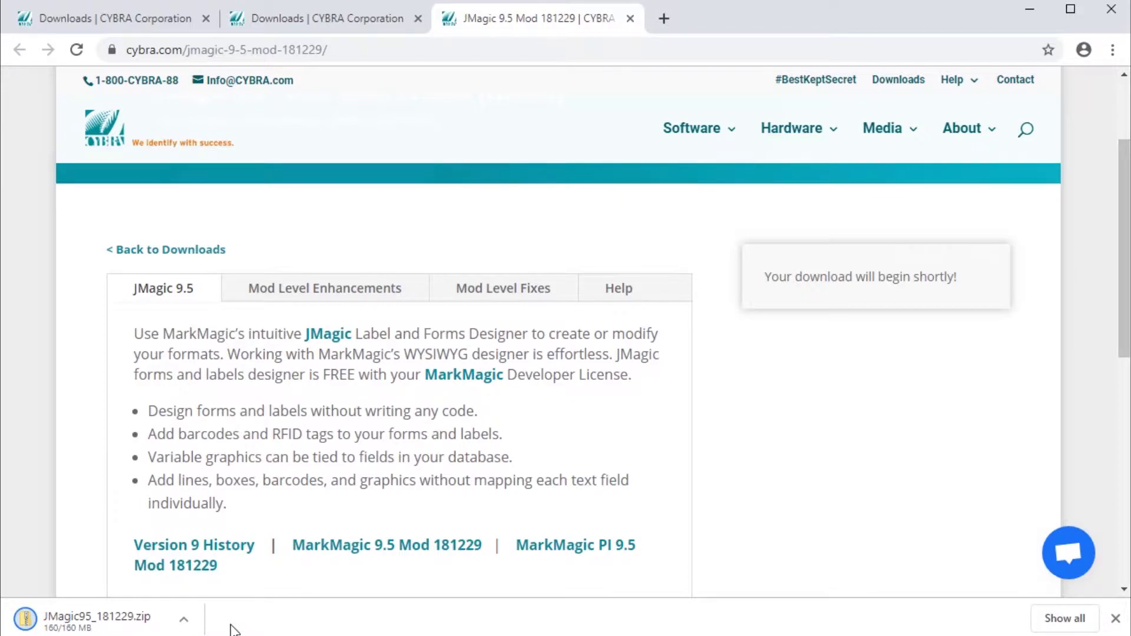
click(184, 620)
- Extract JMagic95_181229.zip into its own subfolder in Downloads
click(286, 580)
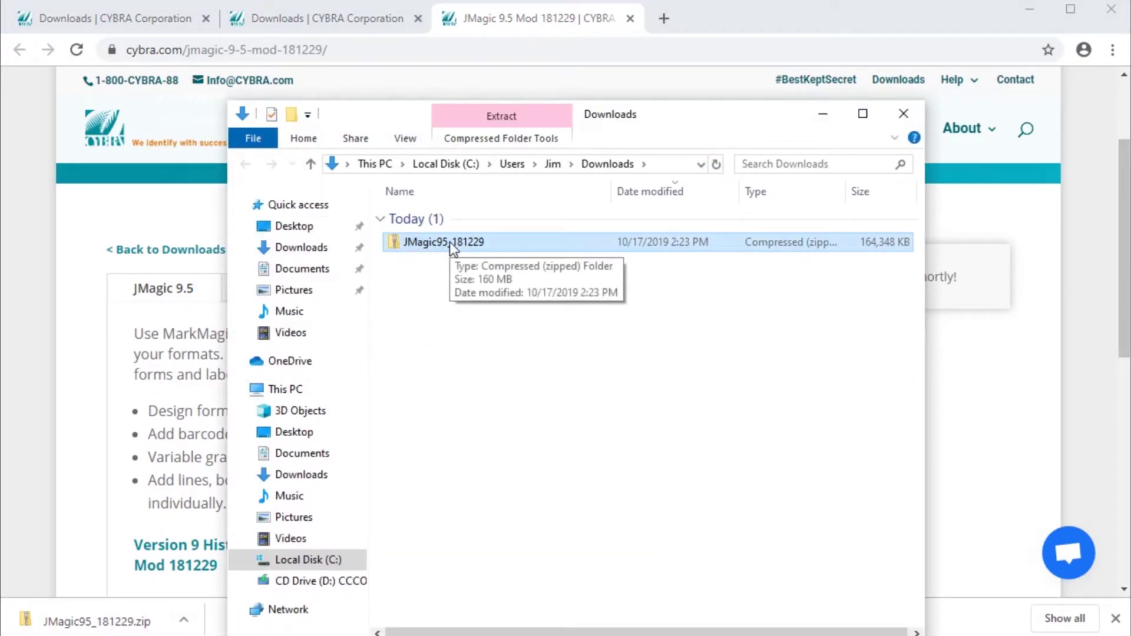
right_click(450, 242)
click(509, 302)
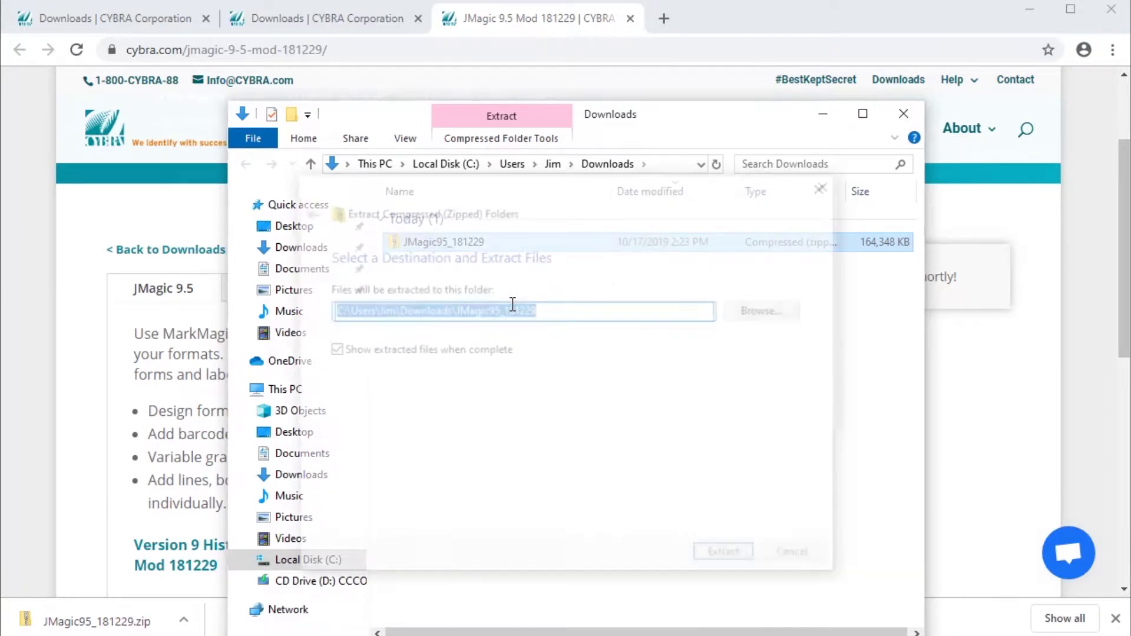
click(731, 558)
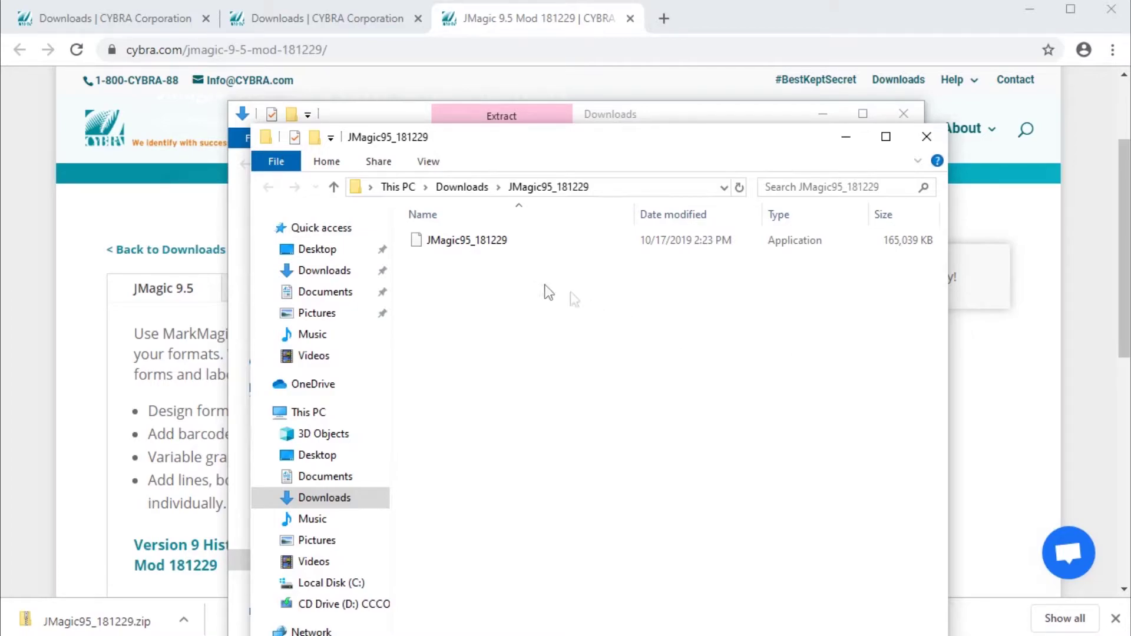
- Run the JMagic95_181229 installer past the SmartScreen warning and User Account Control prompt
double_click(444, 239)
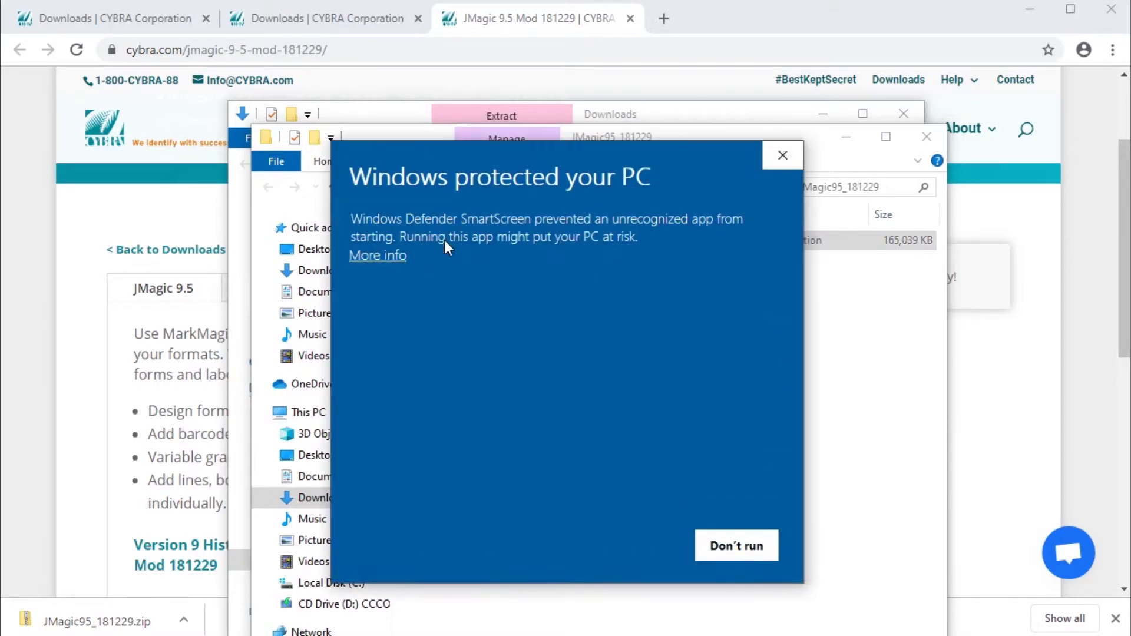
click(396, 258)
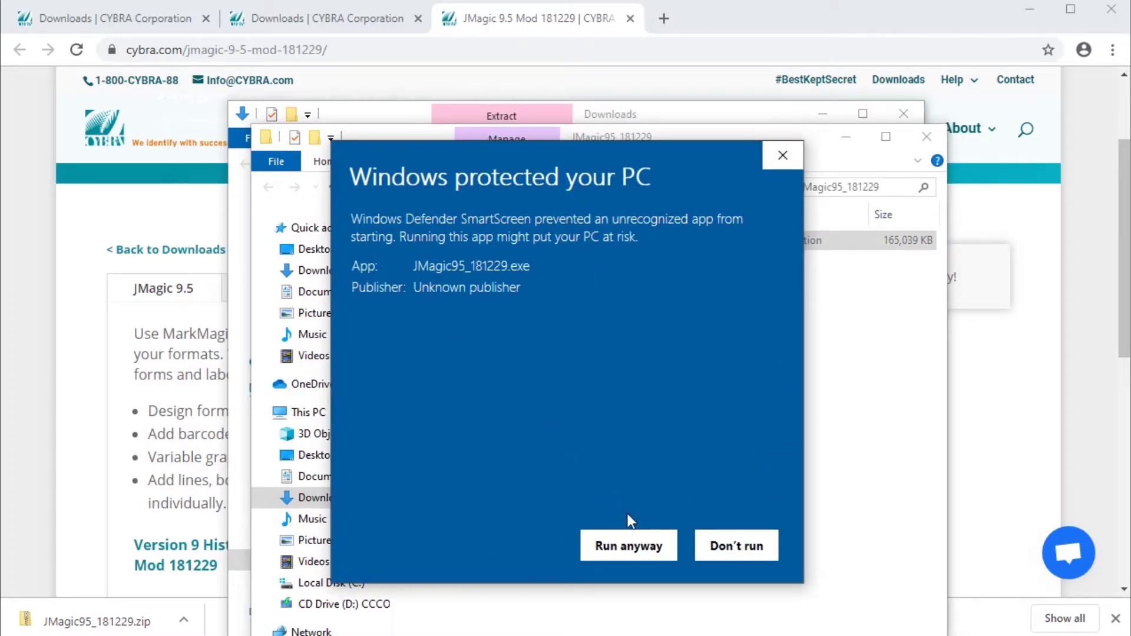
click(628, 545)
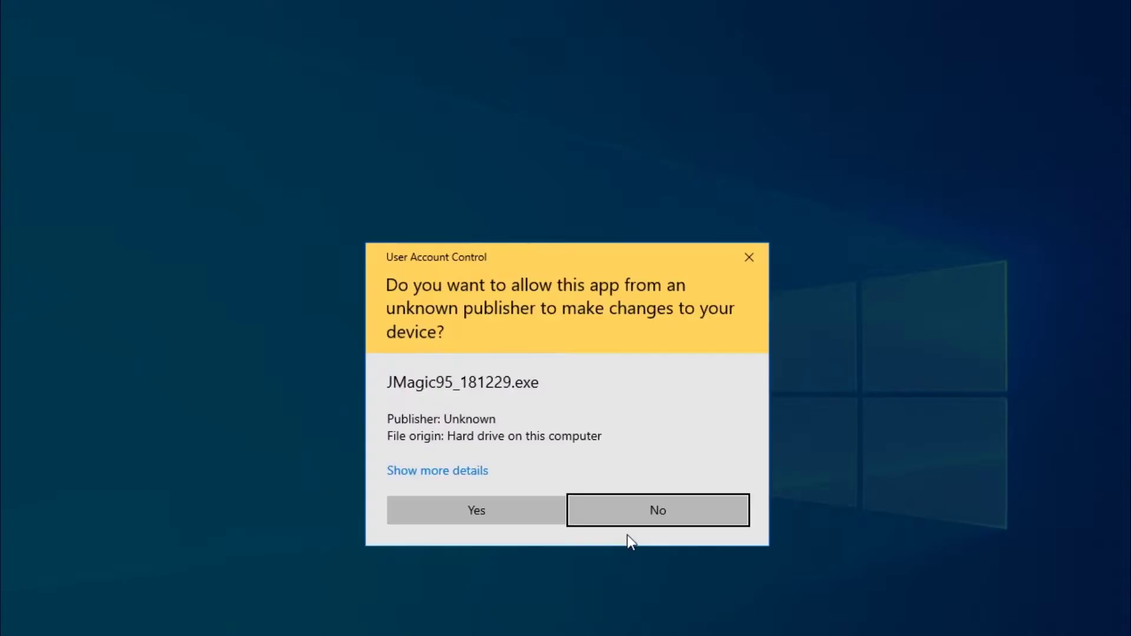
click(514, 500)
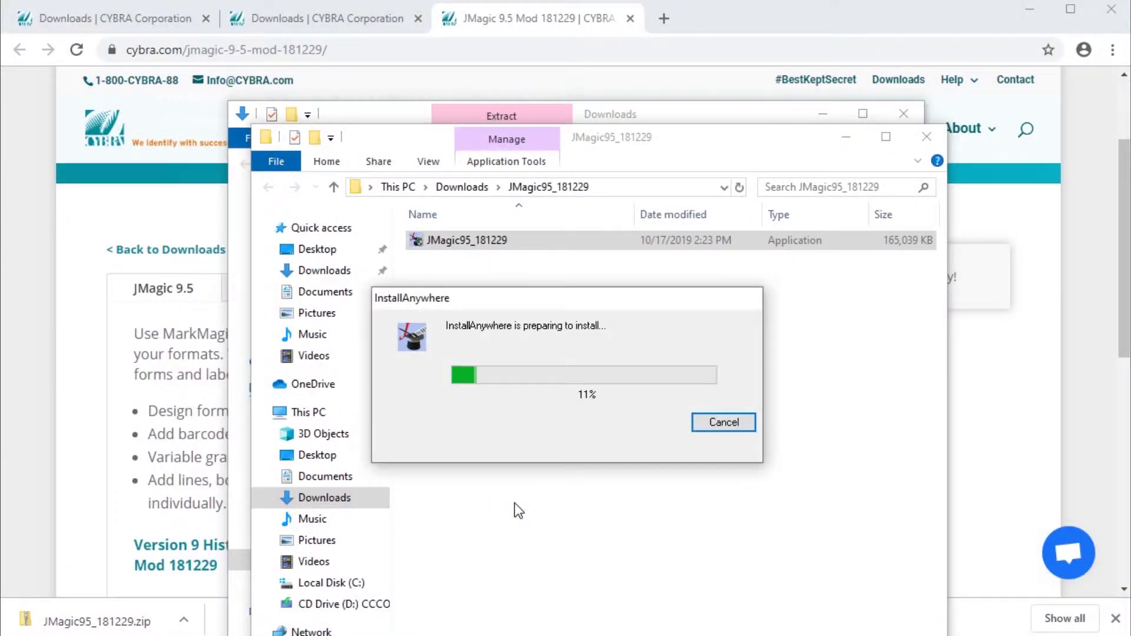
- Minimize the Explorer windows and advance from the Introduction to the License Agreement
click(846, 137)
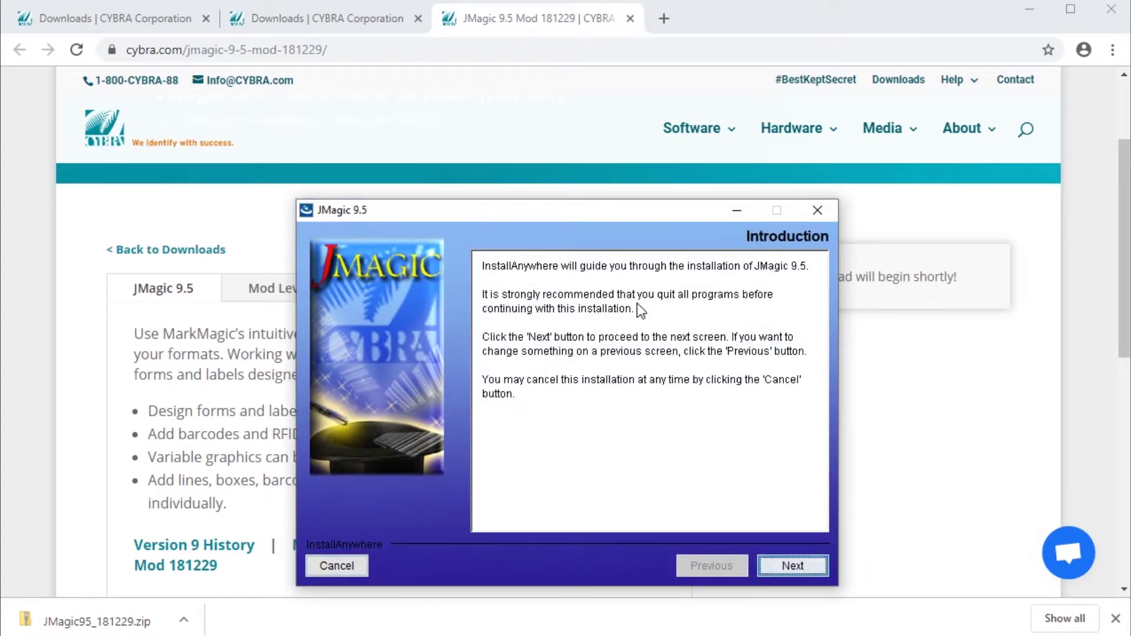
click(785, 563)
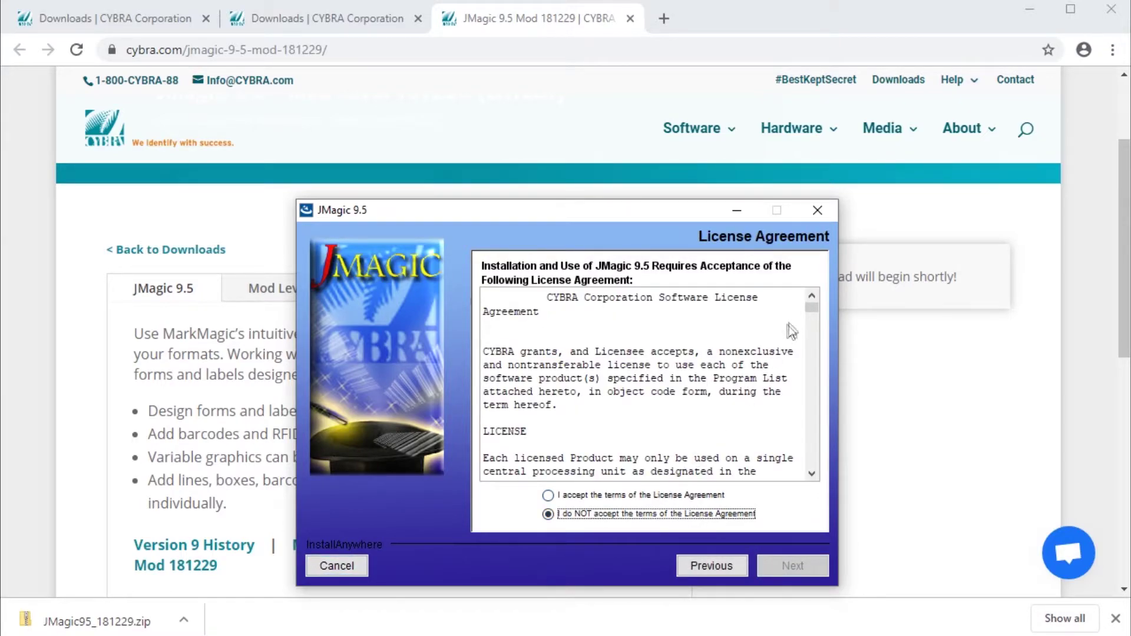
- Accept the CYBRA license terms and keep the Typical feature set
drag(813, 313, 812, 464)
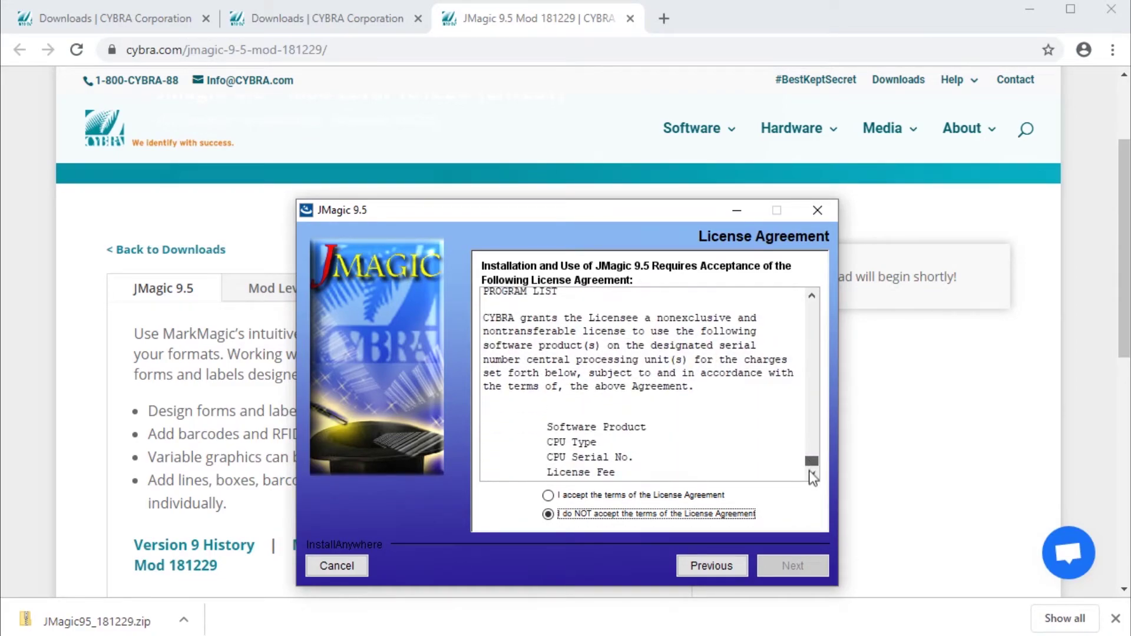
click(676, 499)
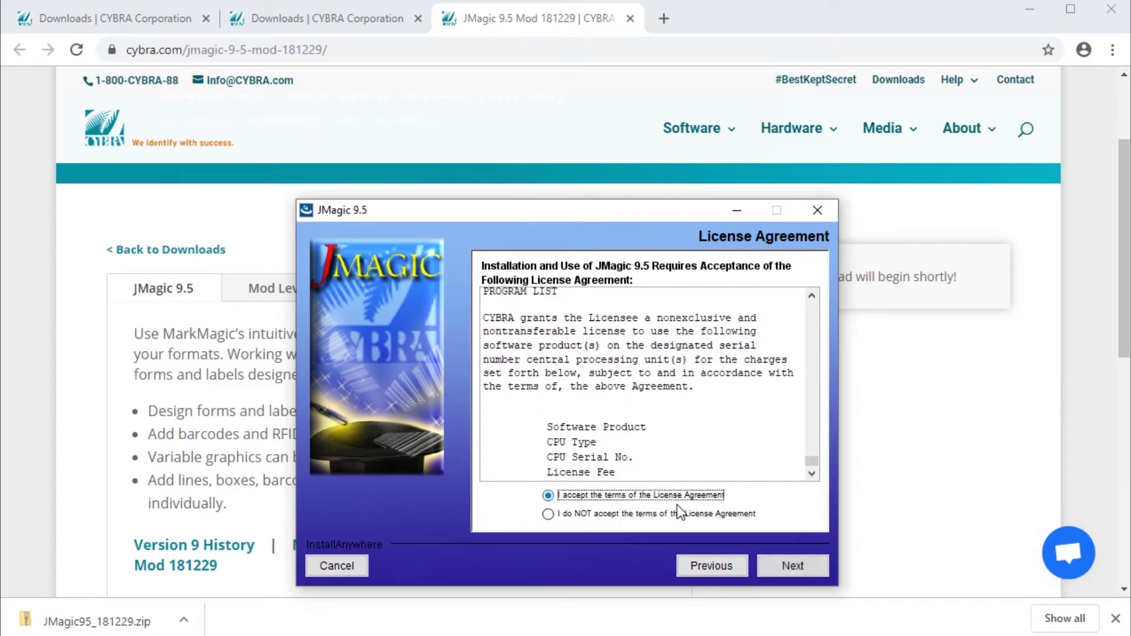
click(775, 566)
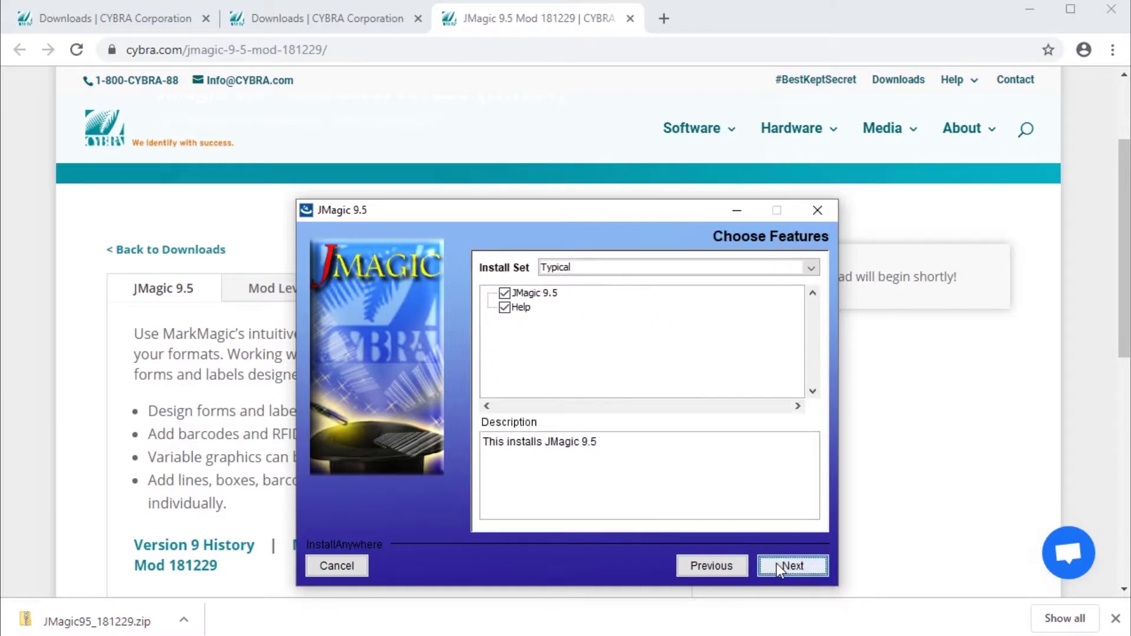
click(776, 565)
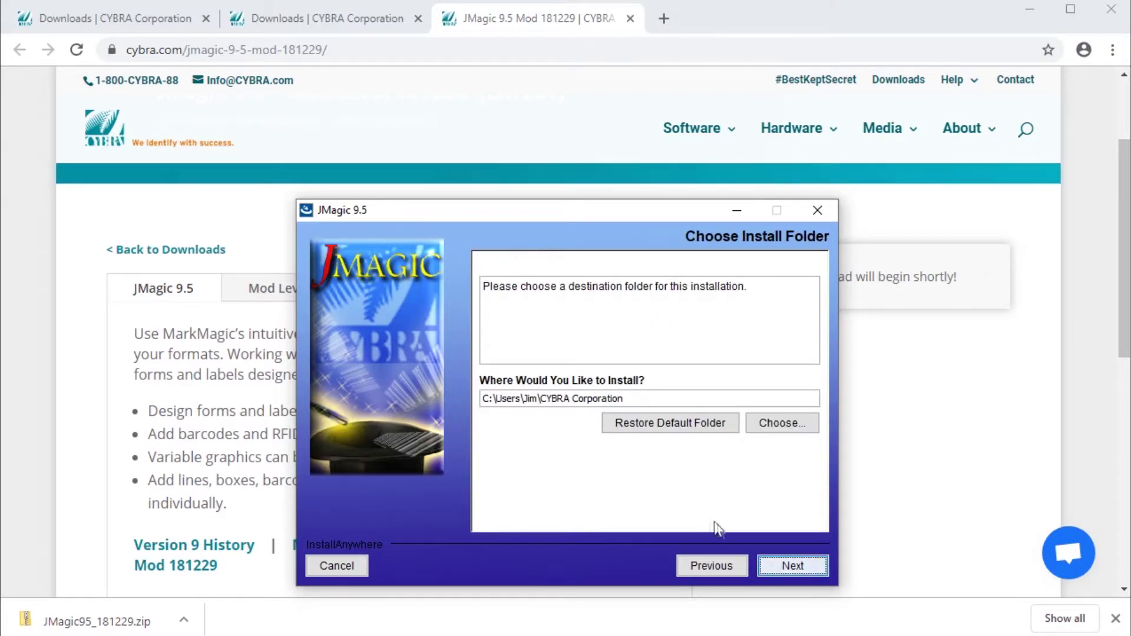
- Keep the default install folder and CYBRA Corporation shortcut group, then install JMagic 9.5
click(773, 568)
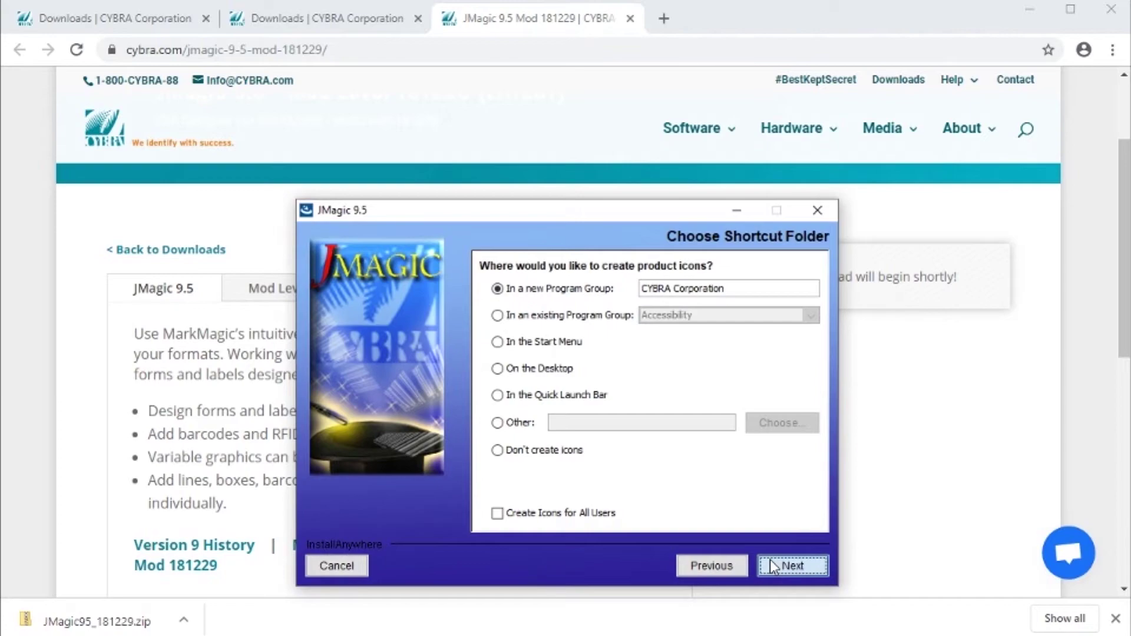
click(769, 560)
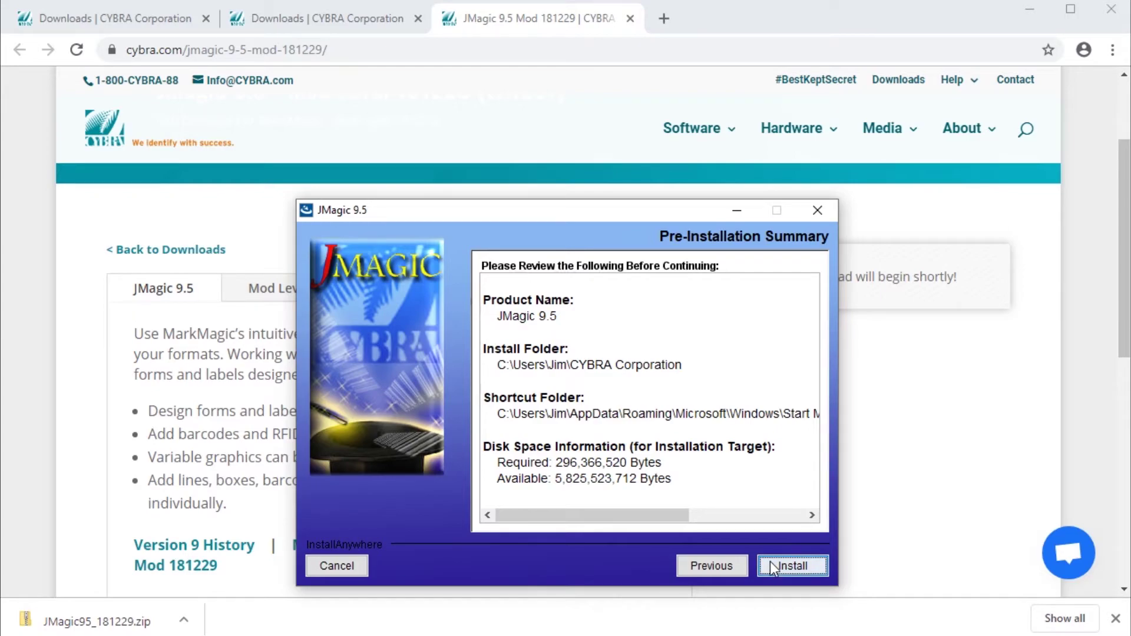
click(772, 566)
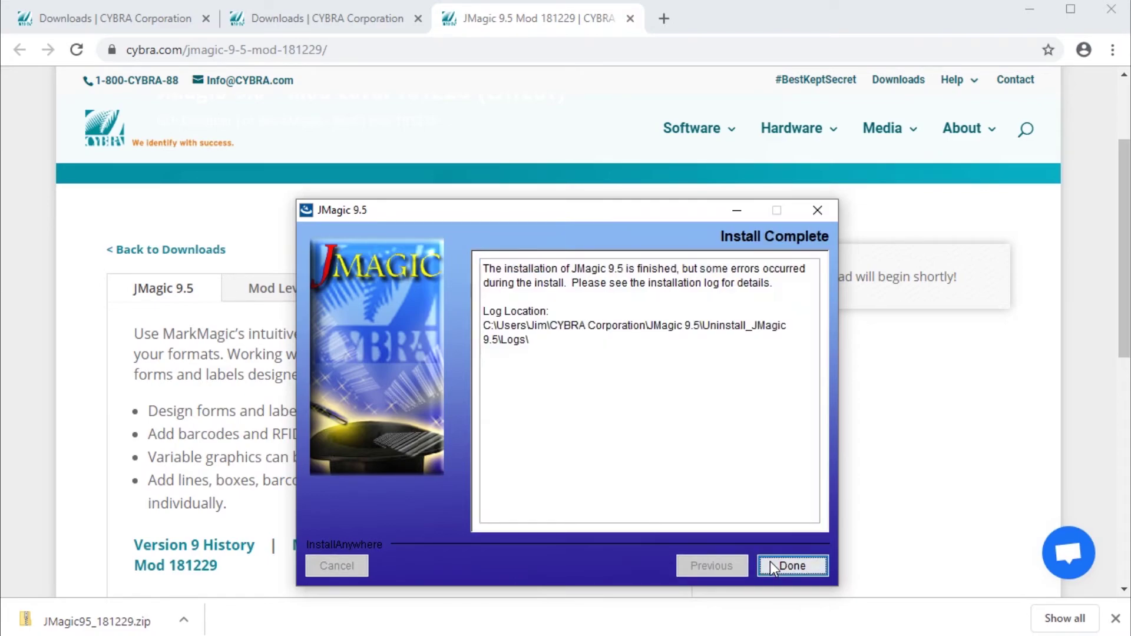
- Close the finished installer and launch JMagic 9.5 from the Start menu
click(772, 567)
key(super)
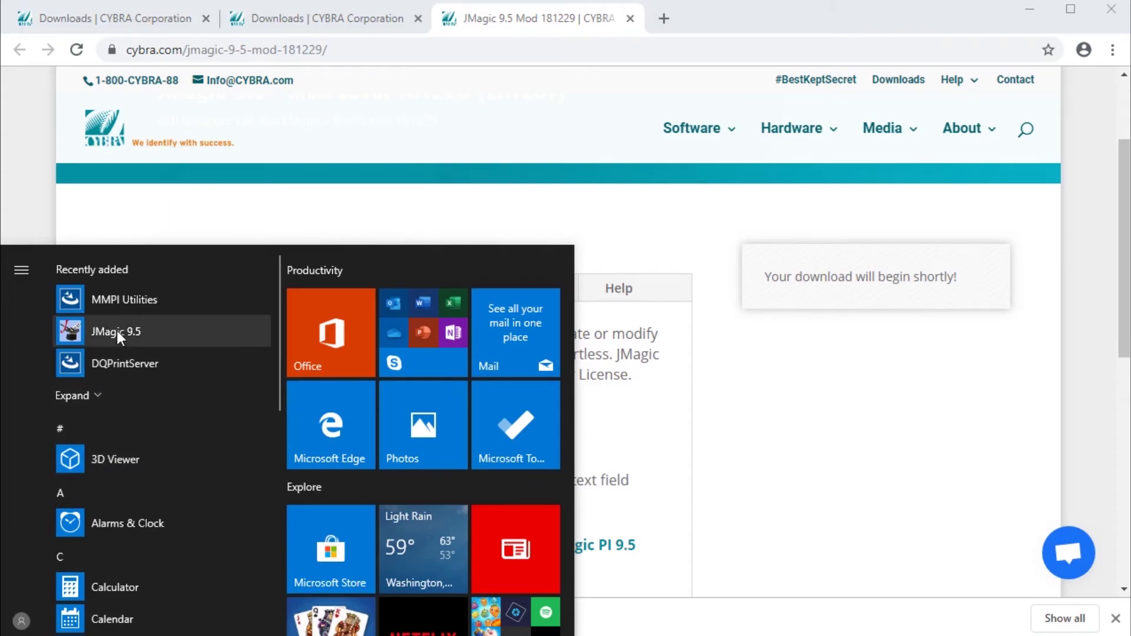
click(117, 330)
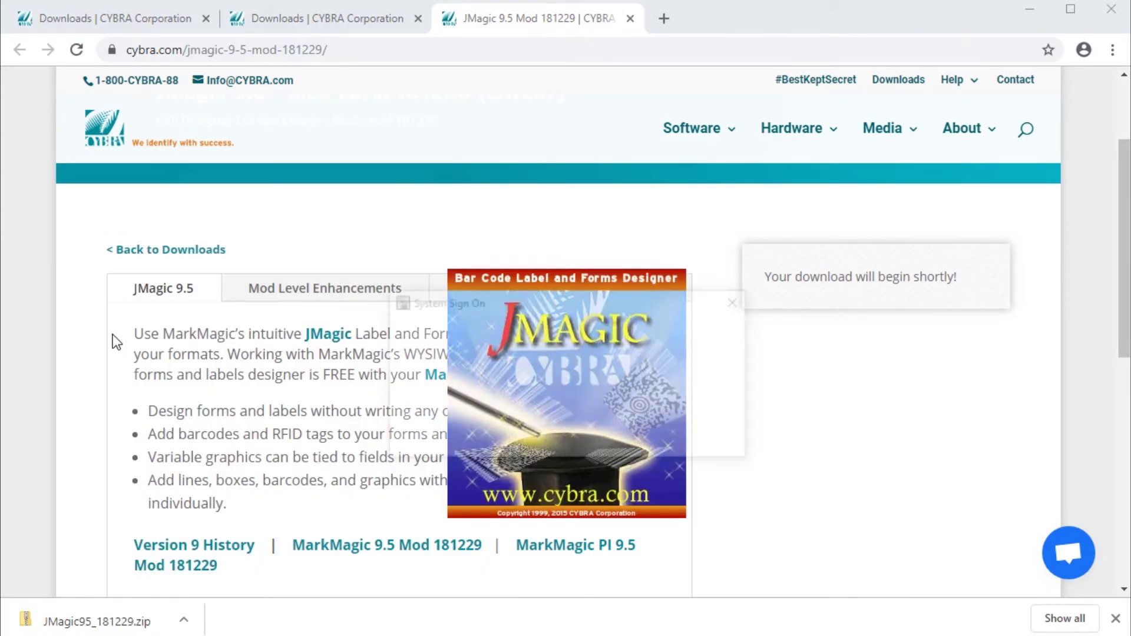
- Sign on to AS400 system 192.168.4.17 with the user ID and password
text(1)
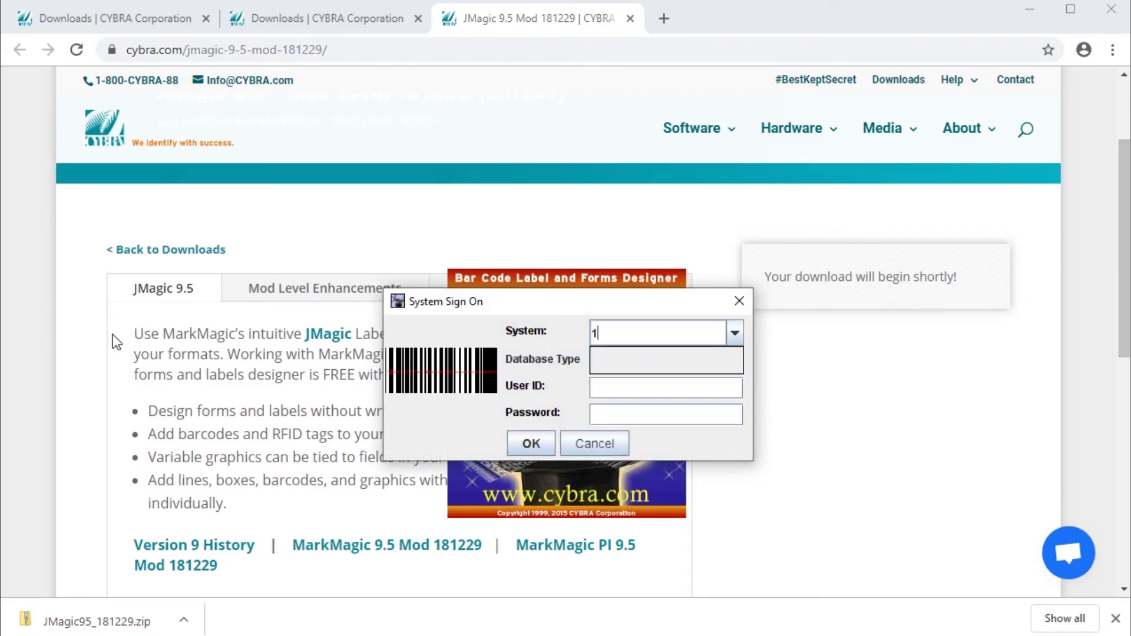
text(92.168.4)
text(.17)
key(Tab)
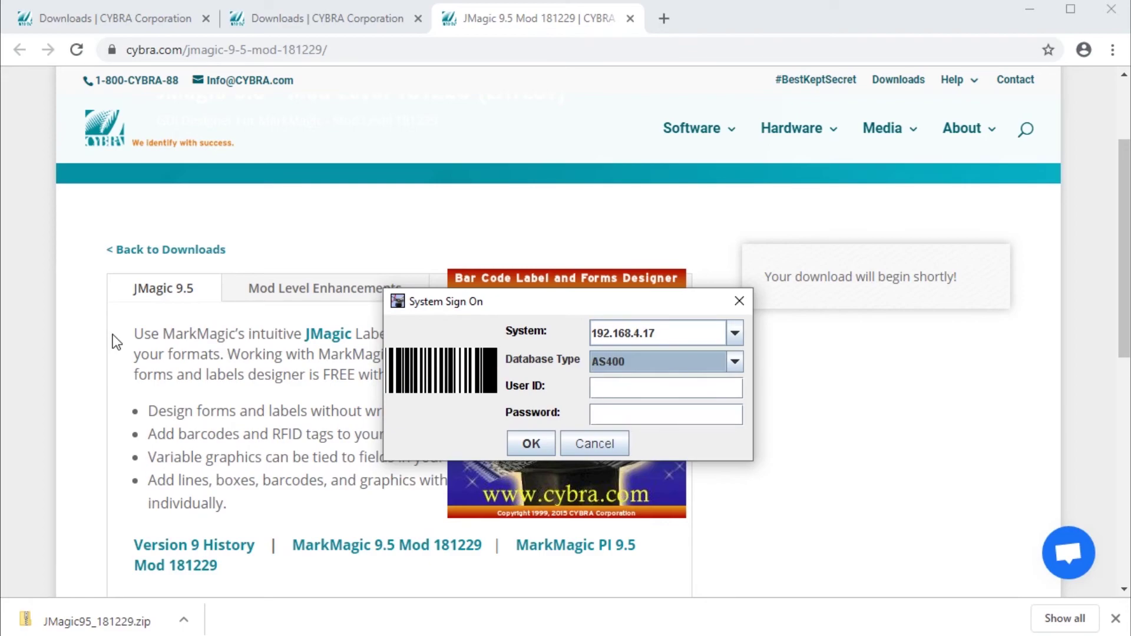
key(Tab)
text(JPR)
key(Tab)
text(••)
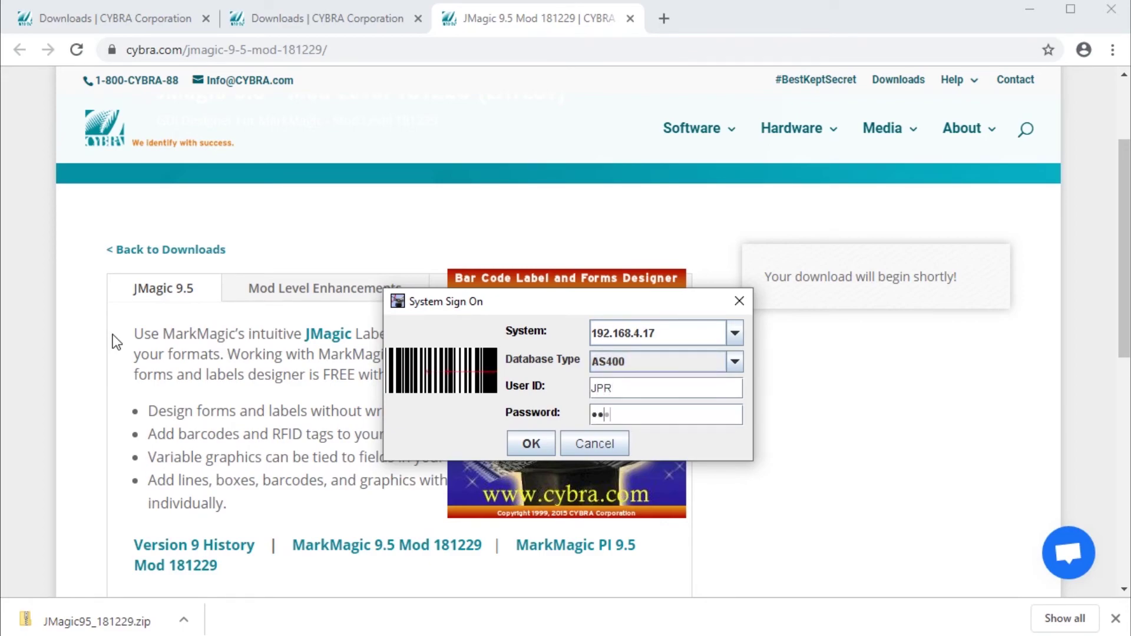
text(••••)
click(516, 439)
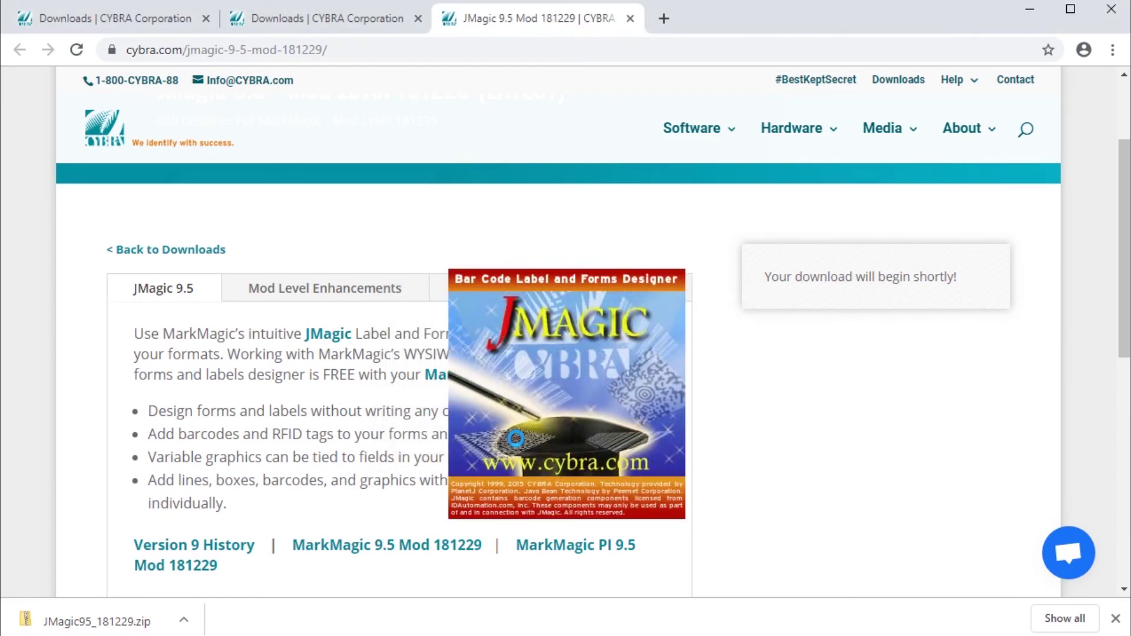